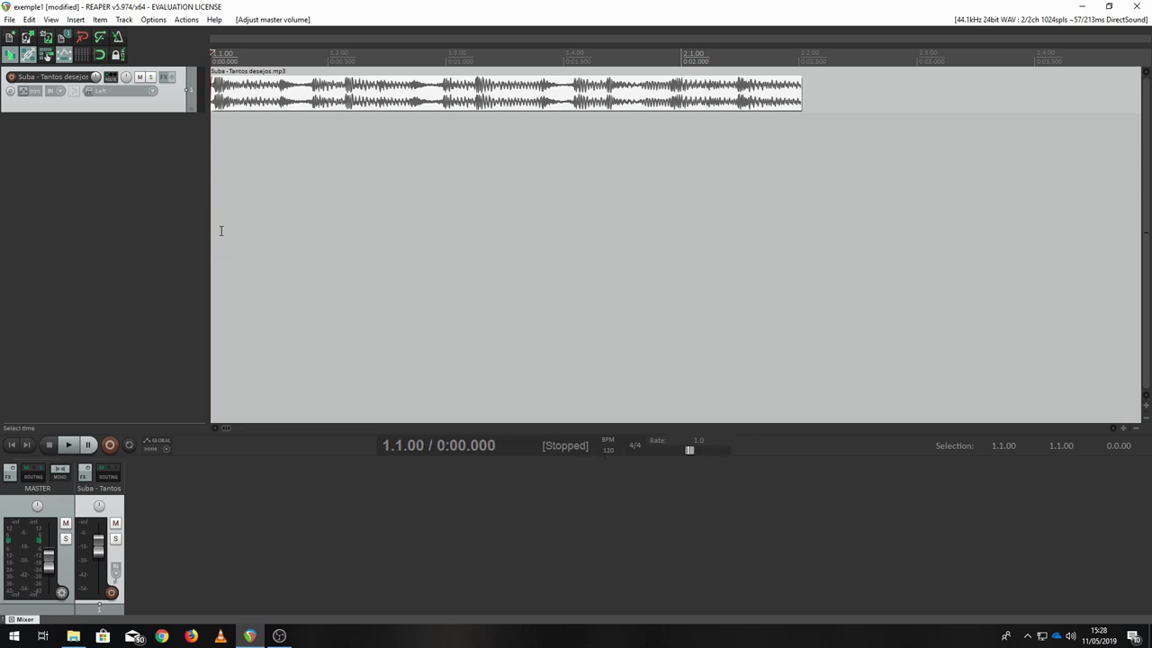
Turn on repeat, play the track in a loop and lower the master volume
click(66, 447)
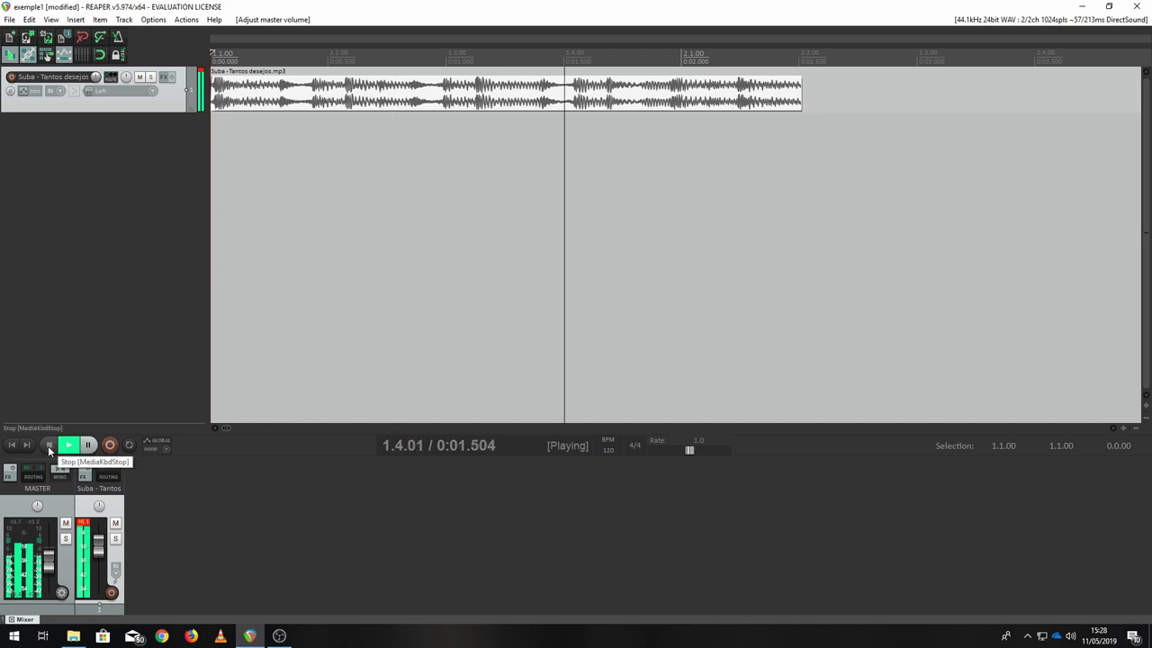
click(47, 445)
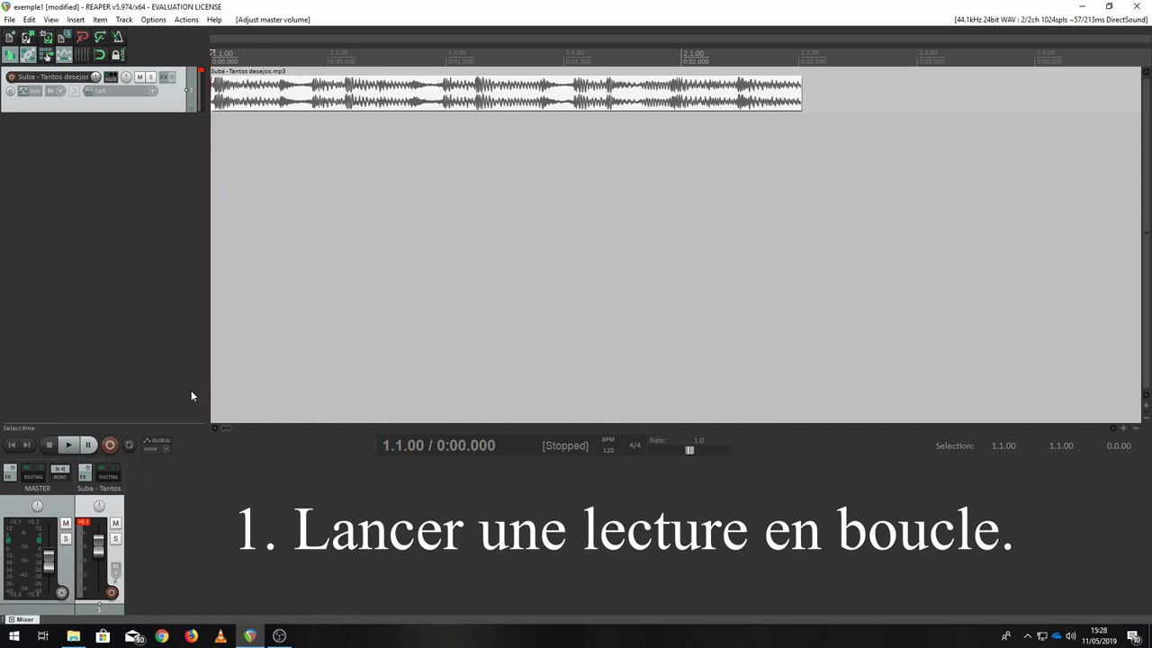
click(130, 445)
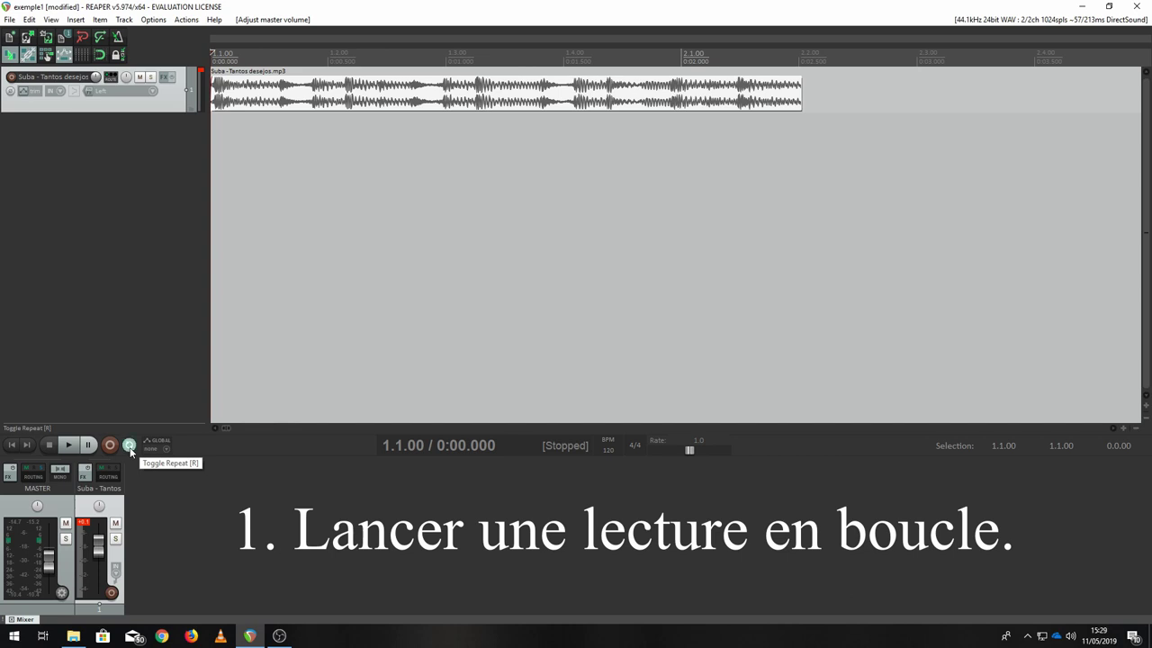
click(66, 445)
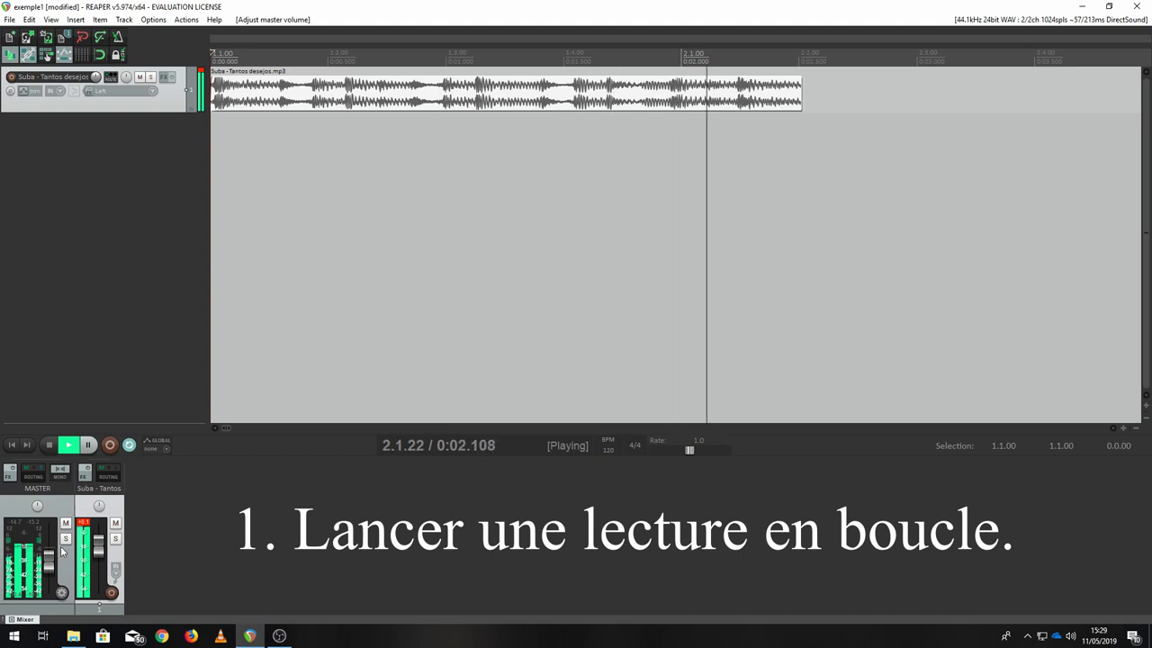
drag(52, 565, 52, 580)
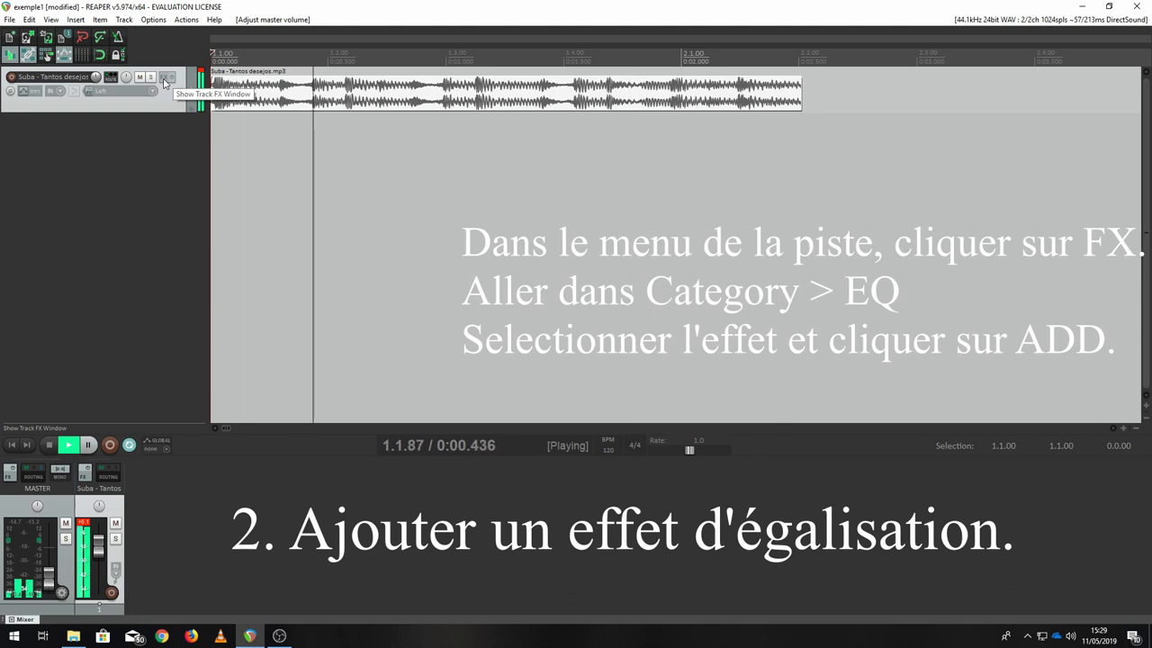
Add the ReaEQ (Cockos) effect from the EQ category to the Suba - Tantos desejos track
click(164, 82)
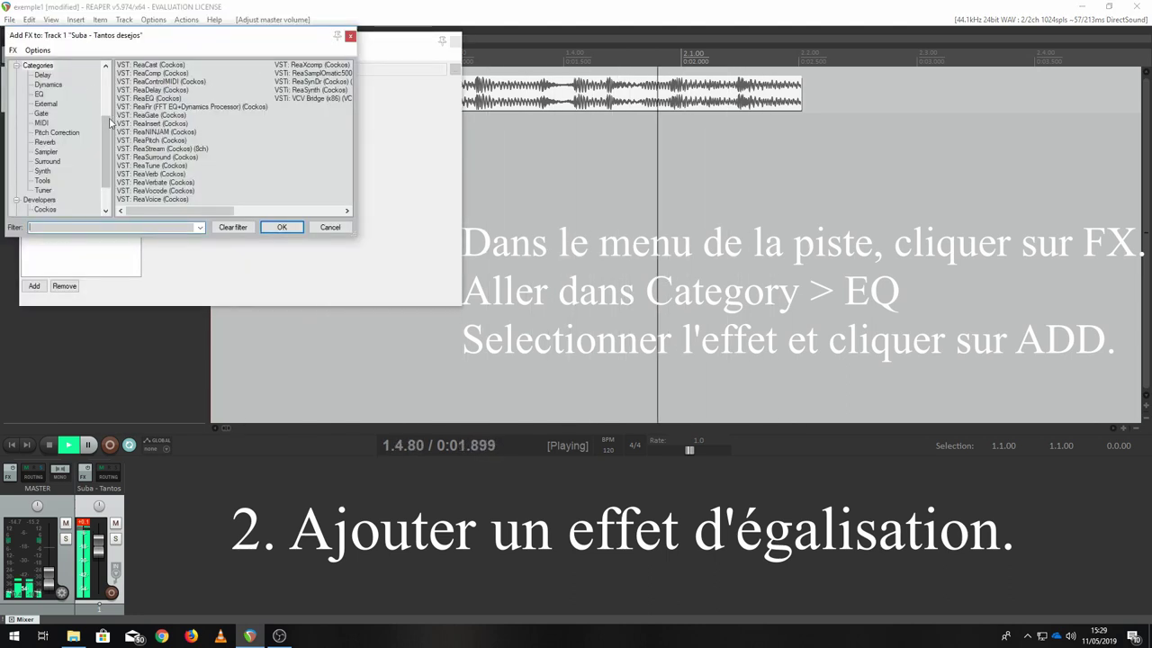
scroll(33, 67, up, 3)
click(33, 67)
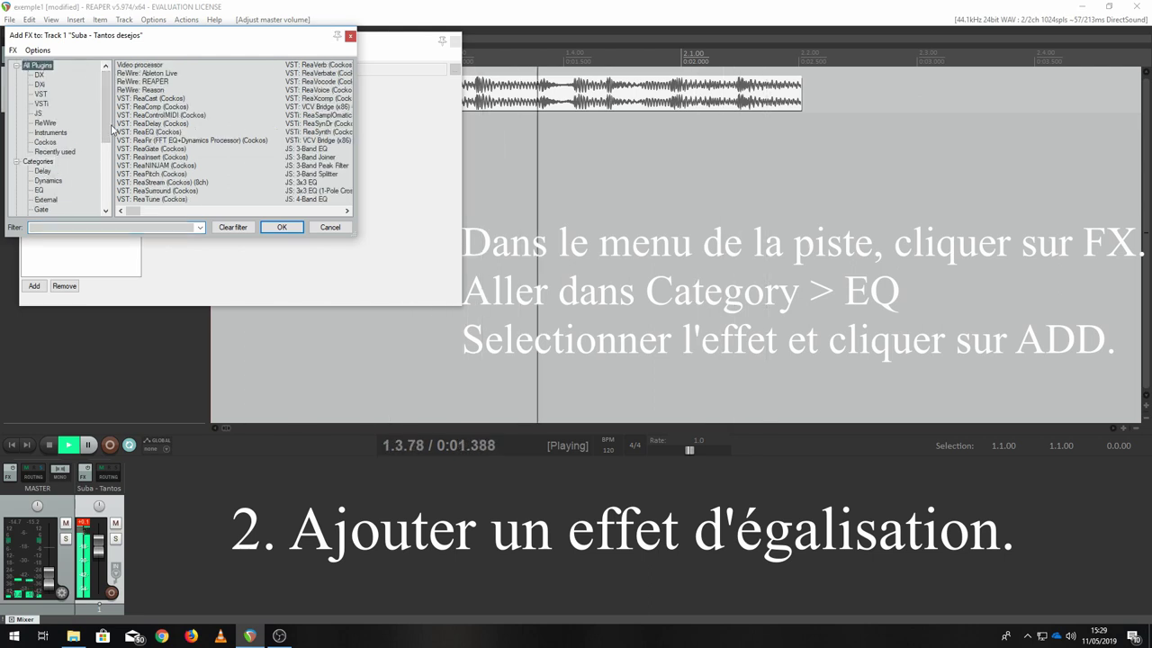
drag(106, 86, 107, 105)
click(63, 119)
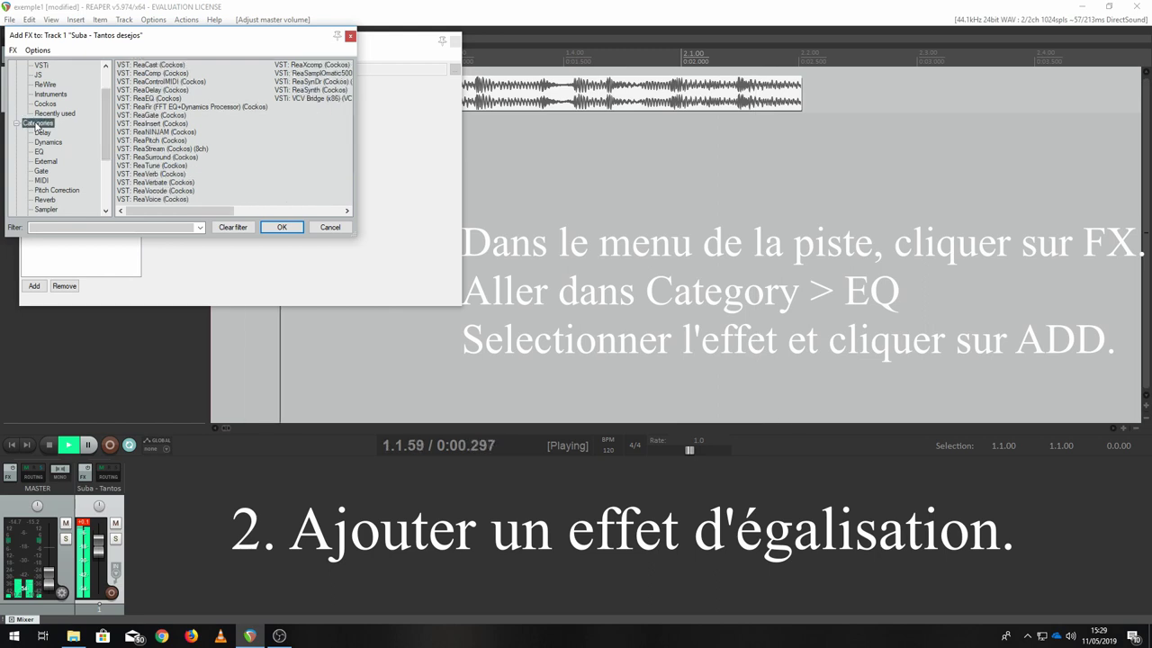
scroll(76, 131, down, 3)
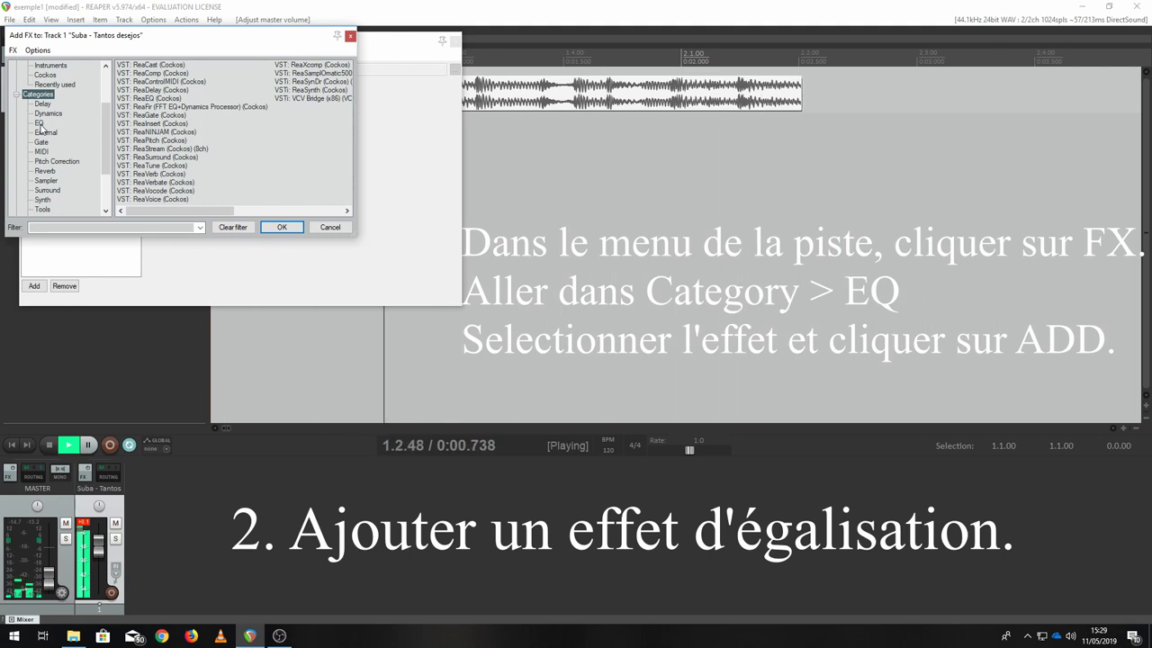
click(39, 124)
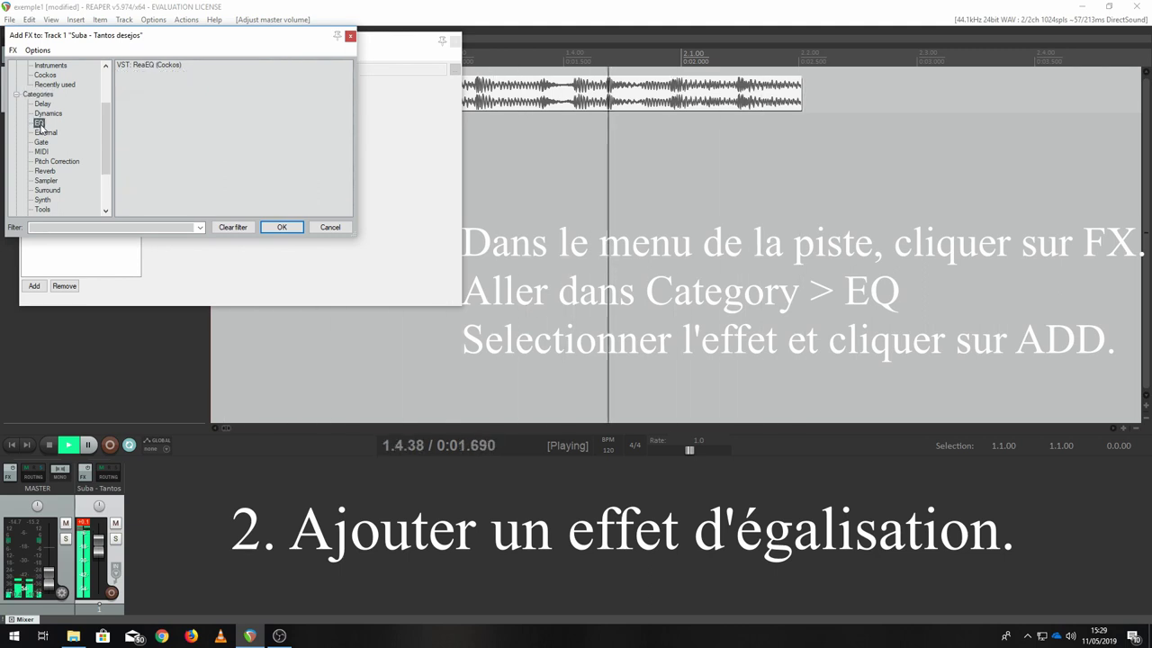
click(151, 71)
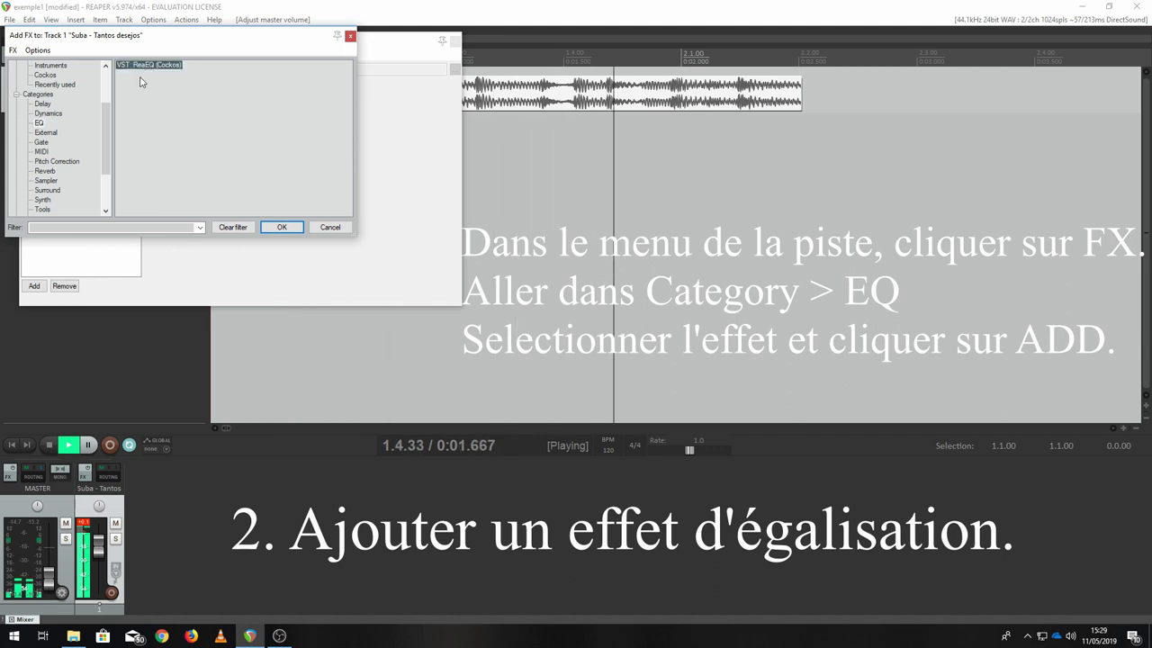
click(283, 227)
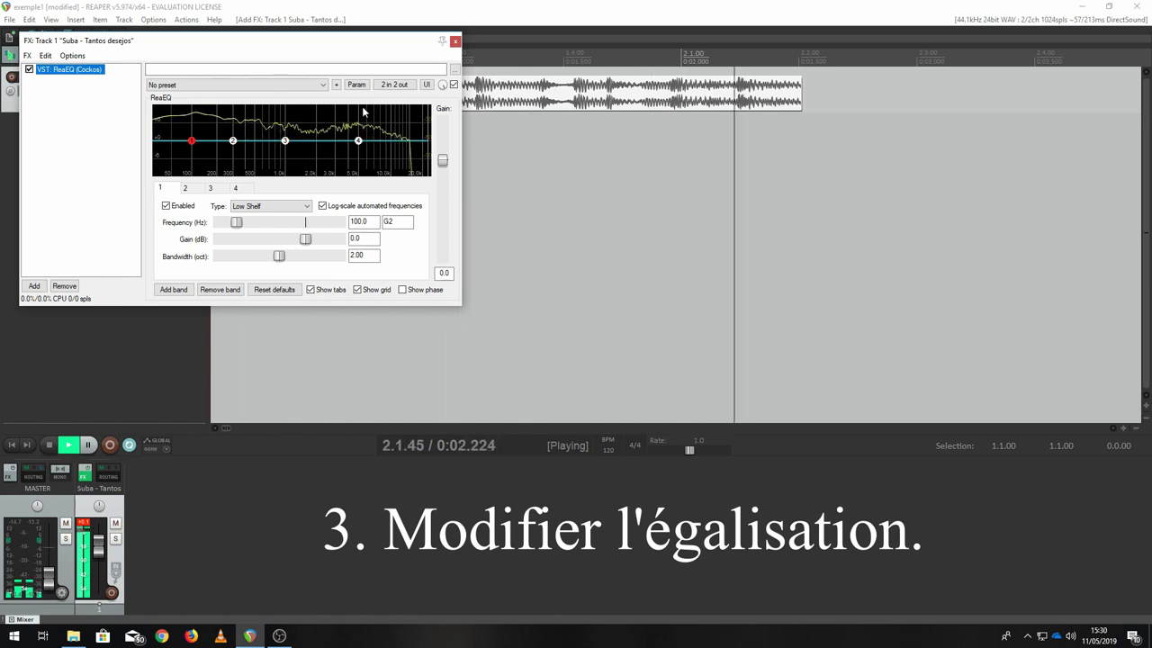
Raise the master volume to about -8.1 dB and isolate the bass, boosting band 1 to 16.2 dB near 98 Hz and fully cutting bands 2-4
mouse_move(190, 146)
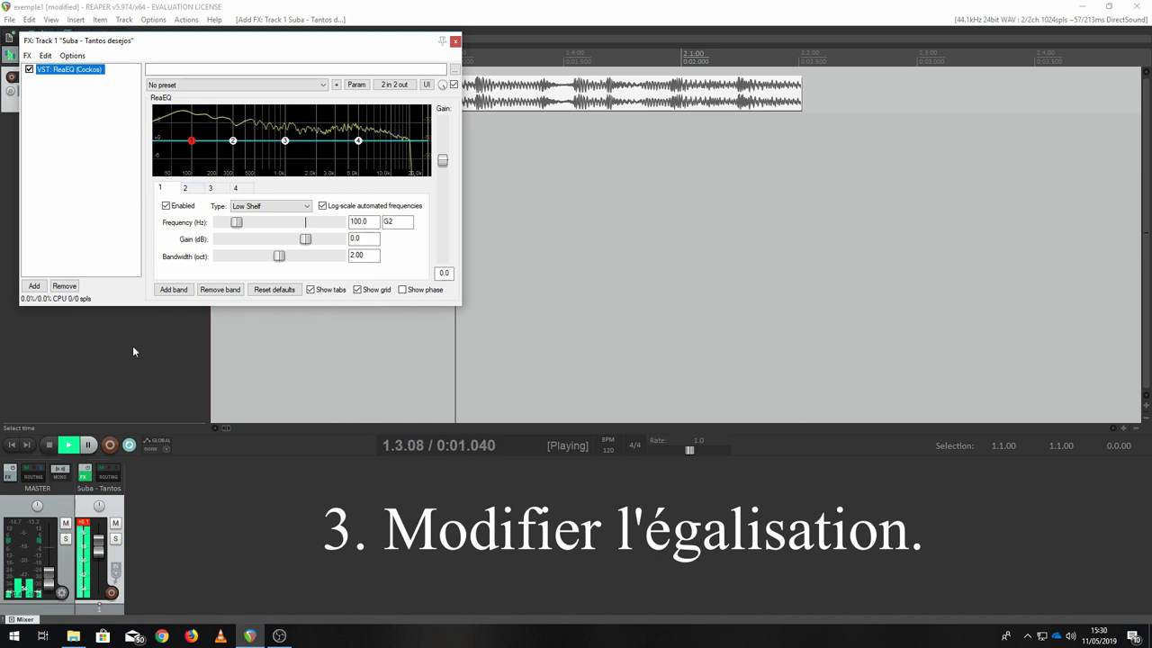
drag(52, 583, 51, 558)
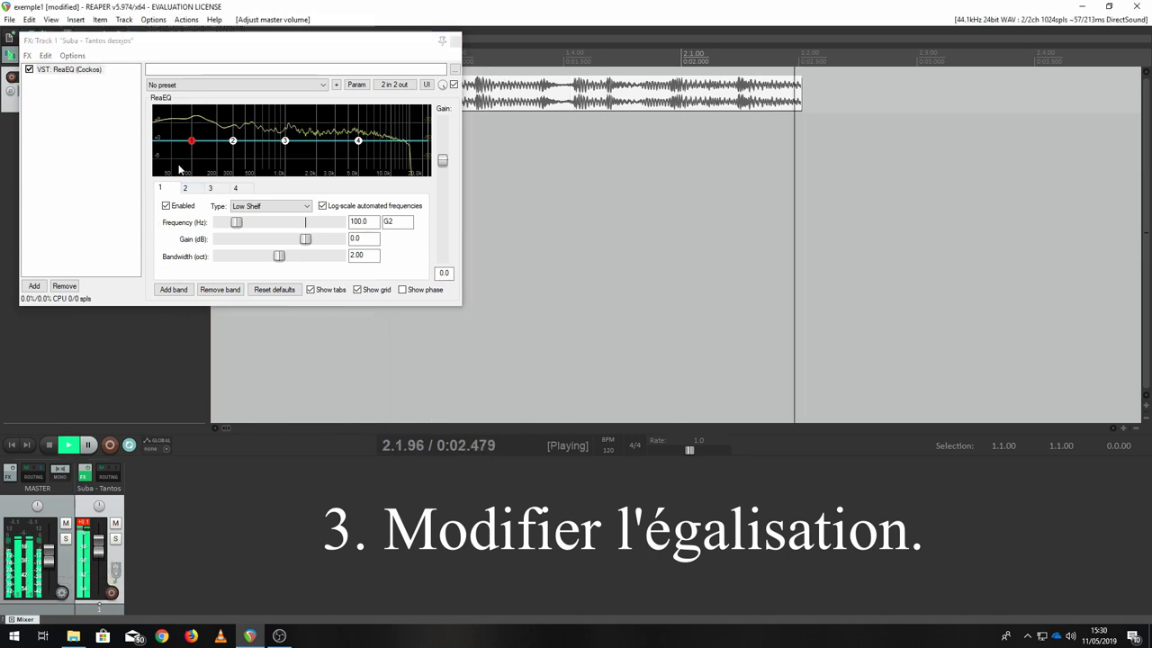
drag(191, 141, 192, 93)
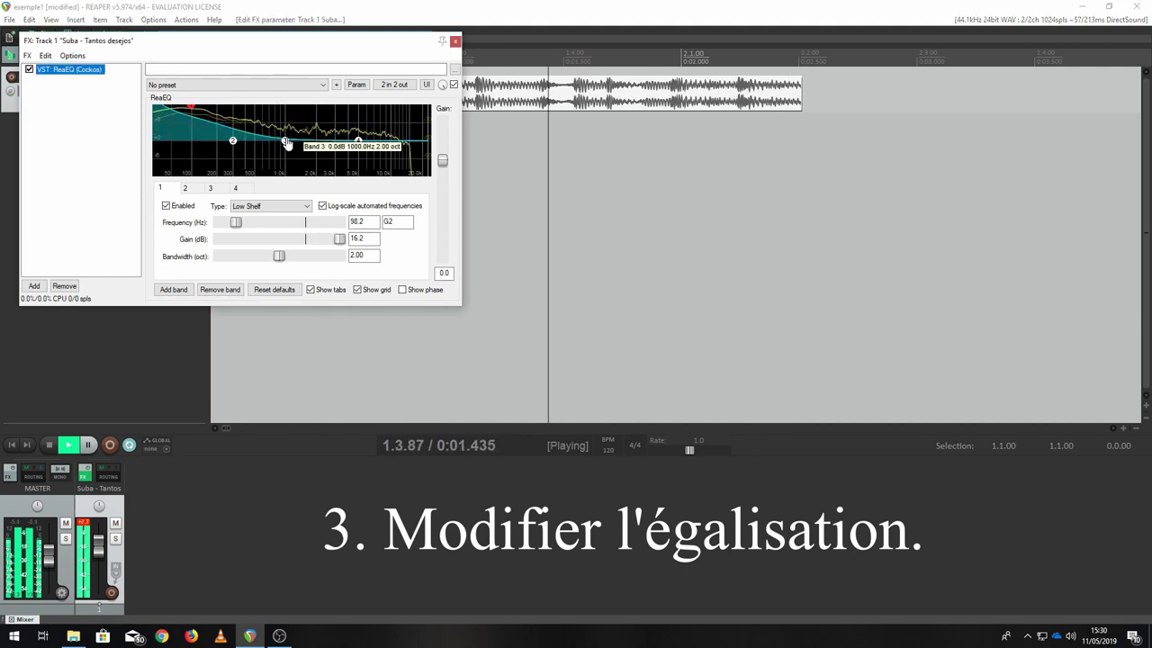
drag(233, 142, 230, 187)
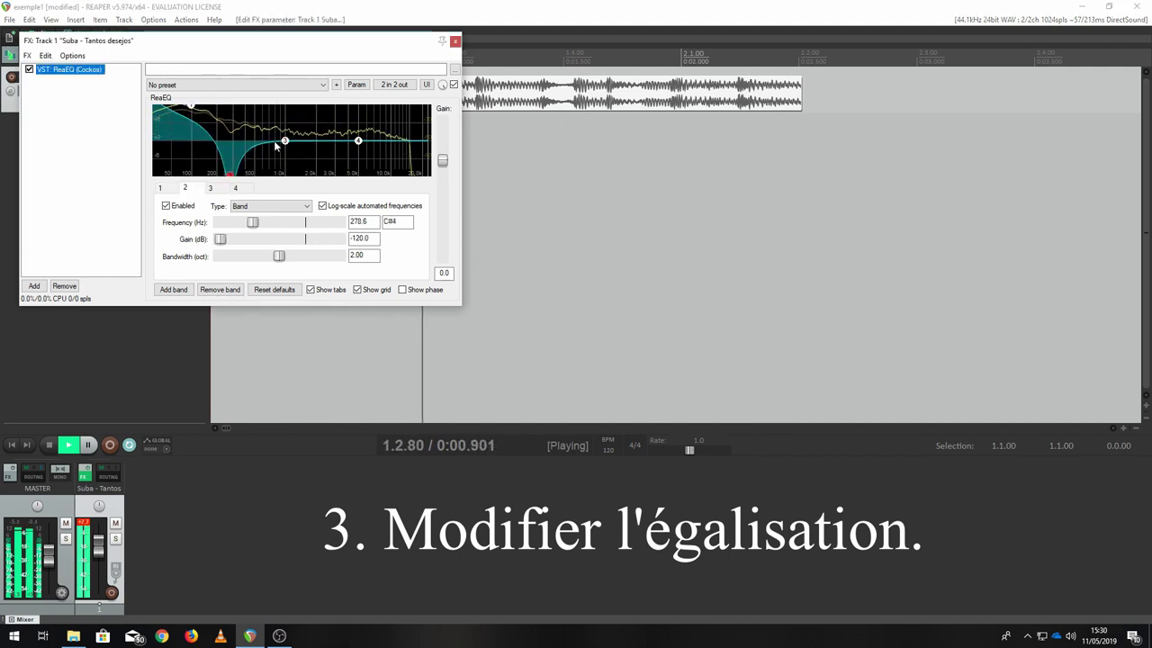
drag(283, 142, 284, 174)
drag(358, 141, 358, 175)
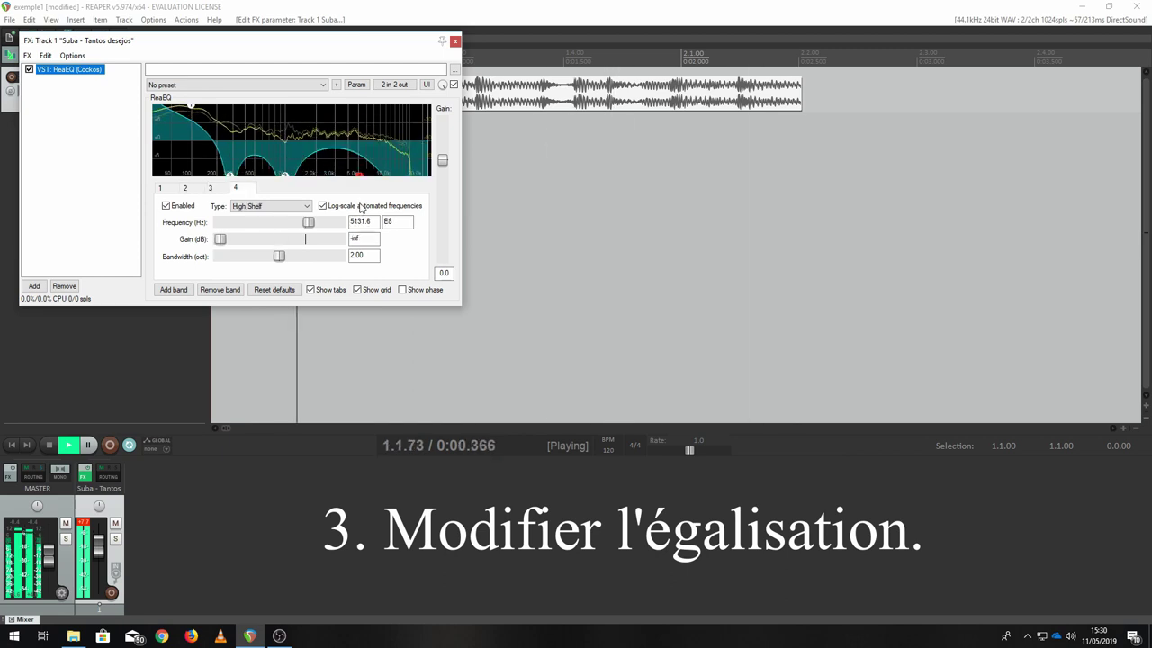
Lower the master volume to about -47.9 dB and raise it back to a clearly audible level
mouse_move(54, 565)
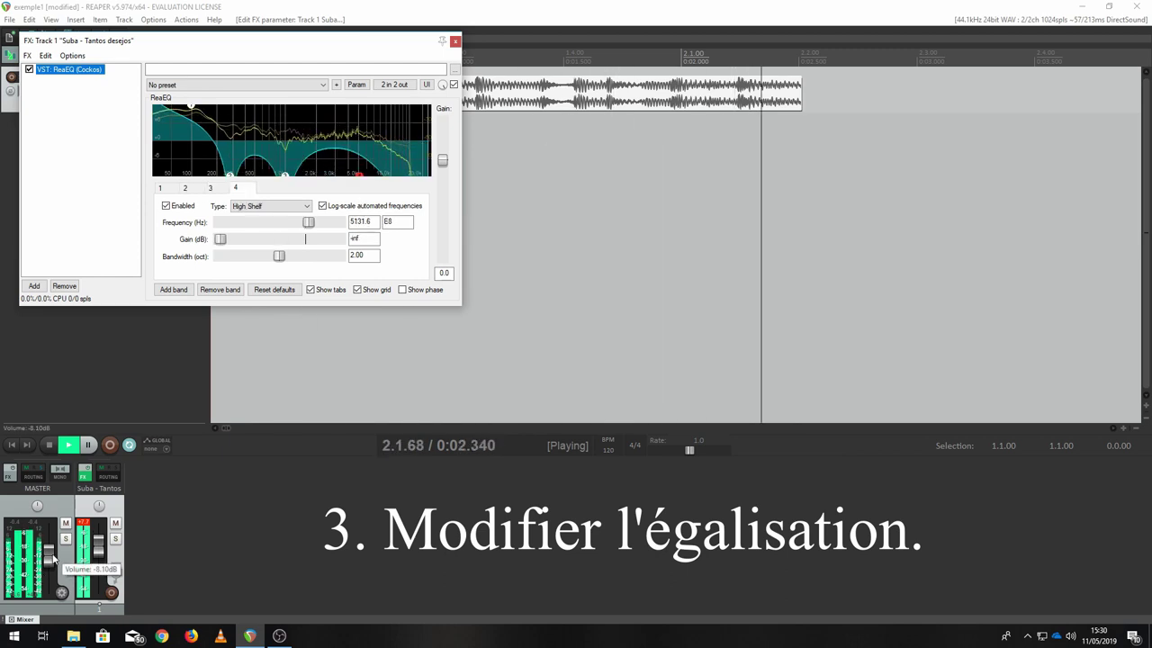
drag(54, 566, 54, 583)
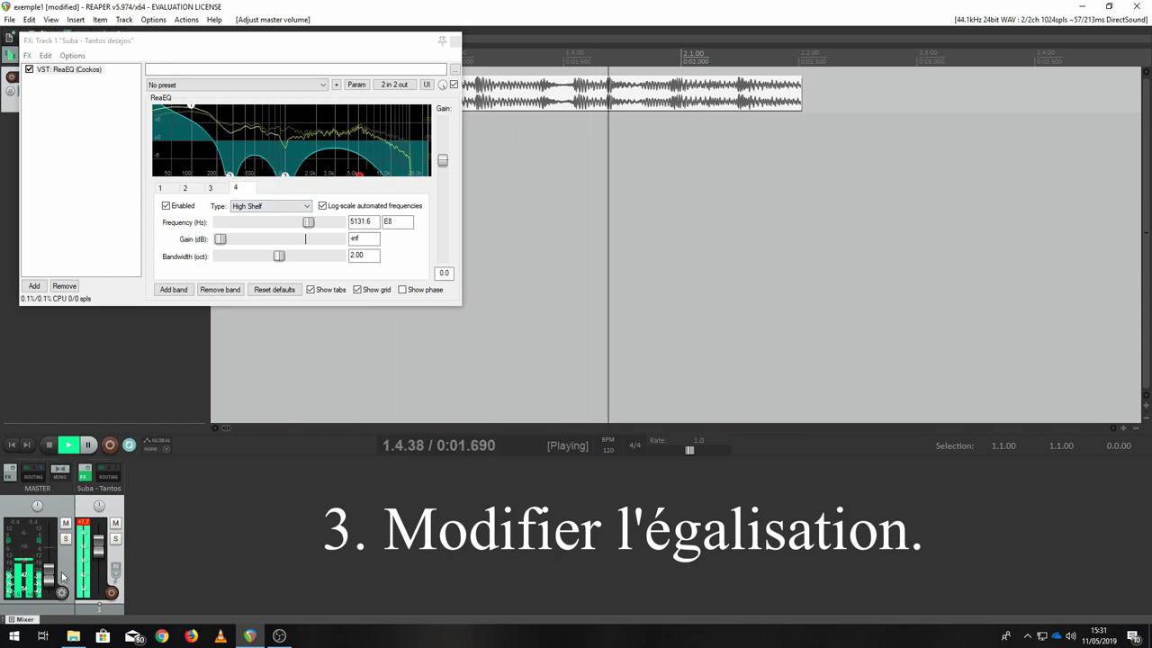
mouse_move(48, 574)
mouse_down()
mouse_move(54, 545)
mouse_move(57, 583)
mouse_up()
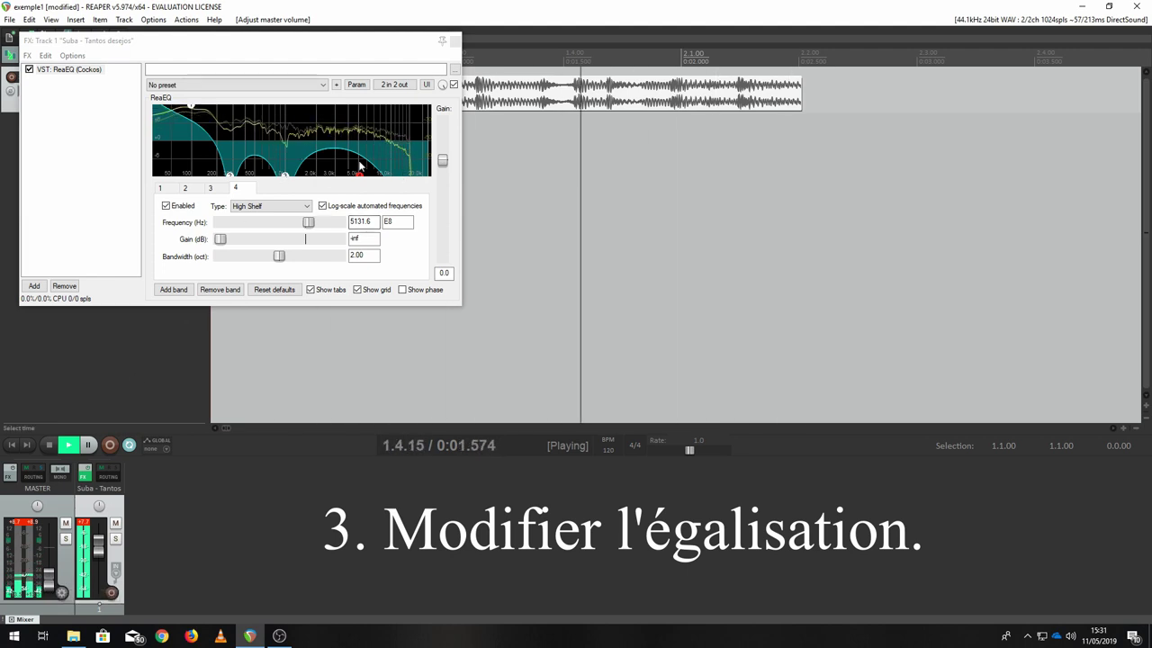
mouse_move(51, 588)
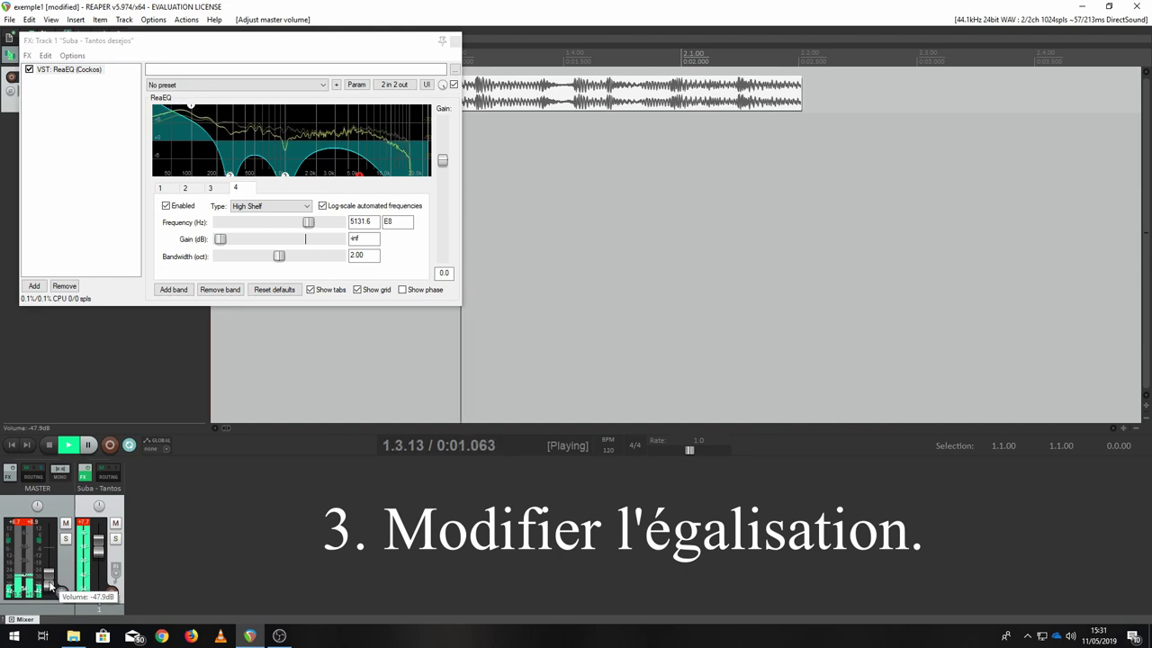
drag(51, 588, 51, 571)
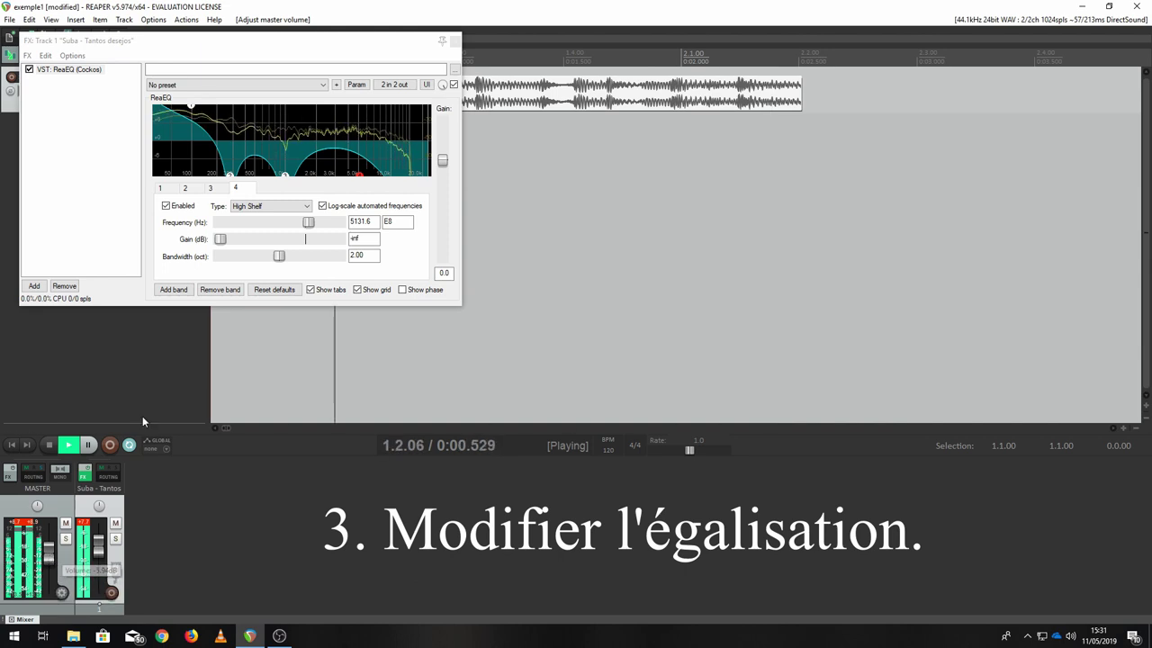
Isolate the treble by cutting band 1 and boosting band 4 to 16.2 dB near 12707 Hz, and dip the track volume briefly to about -30.3 dB
click(192, 109)
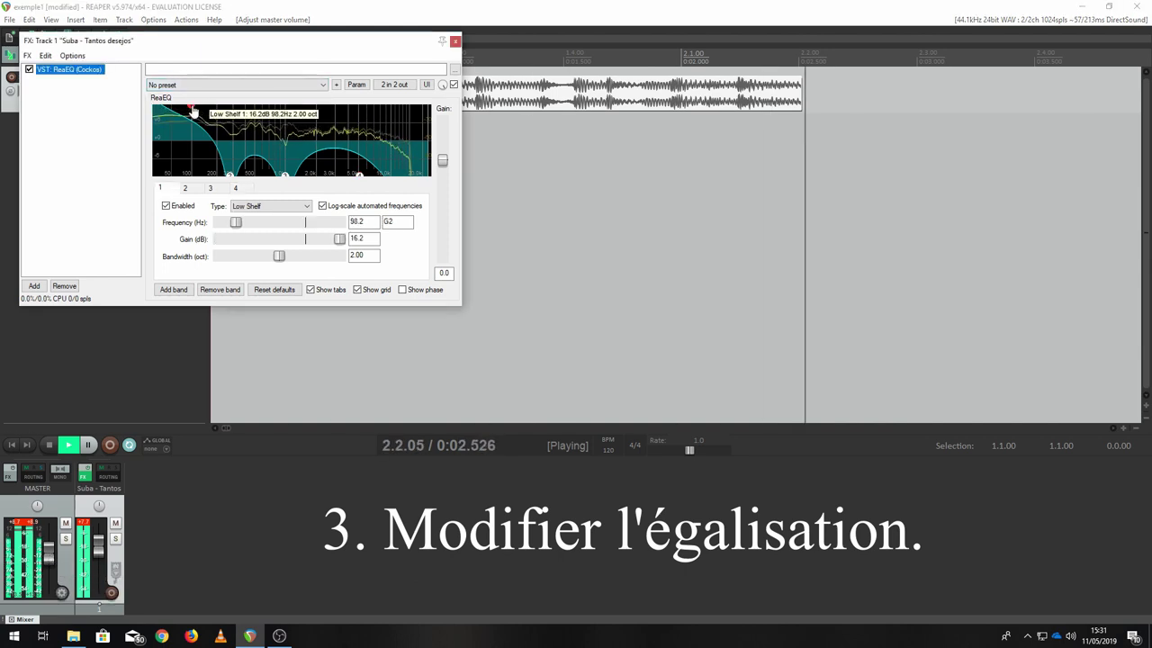
drag(400, 135, 404, 109)
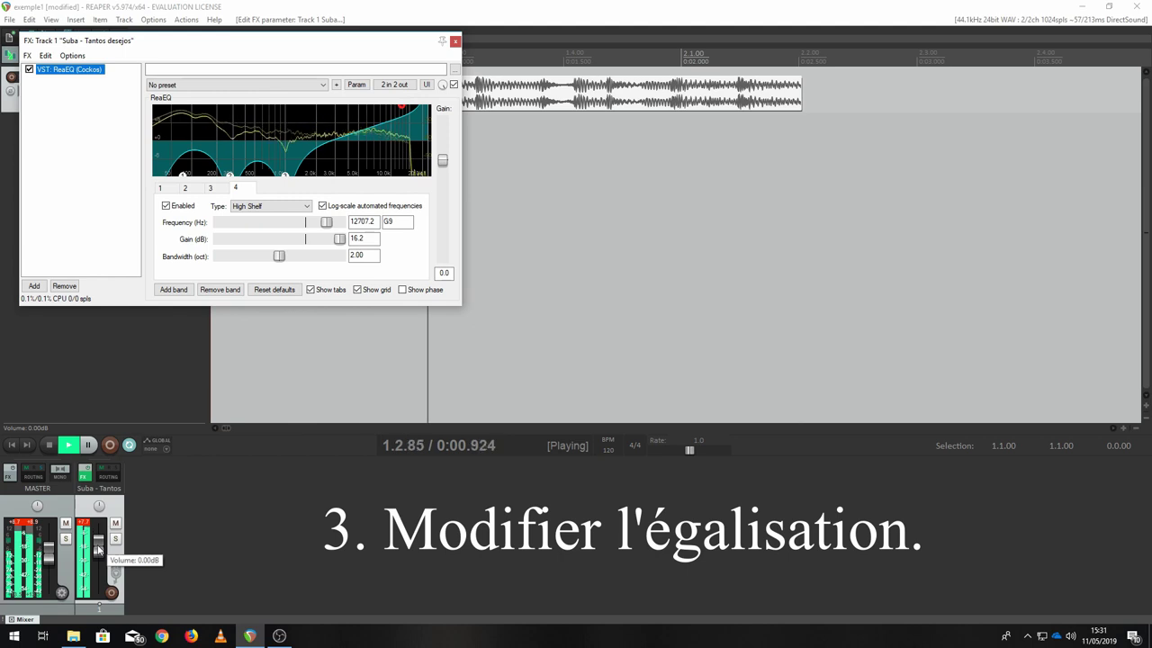
drag(99, 551, 97, 570)
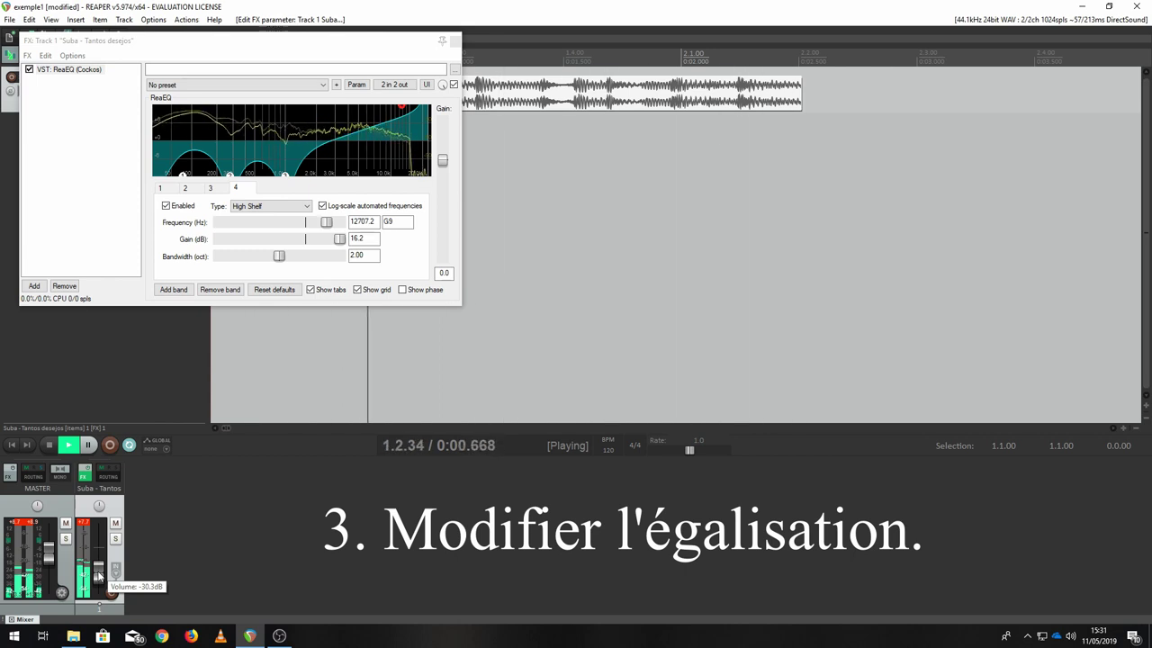
drag(99, 574, 104, 557)
Emphasise the mids with band 2 at 12.6 dB near 389 Hz and band 3 at 12.4 dB near 1865 Hz, fully cutting band 4
drag(285, 174, 288, 110)
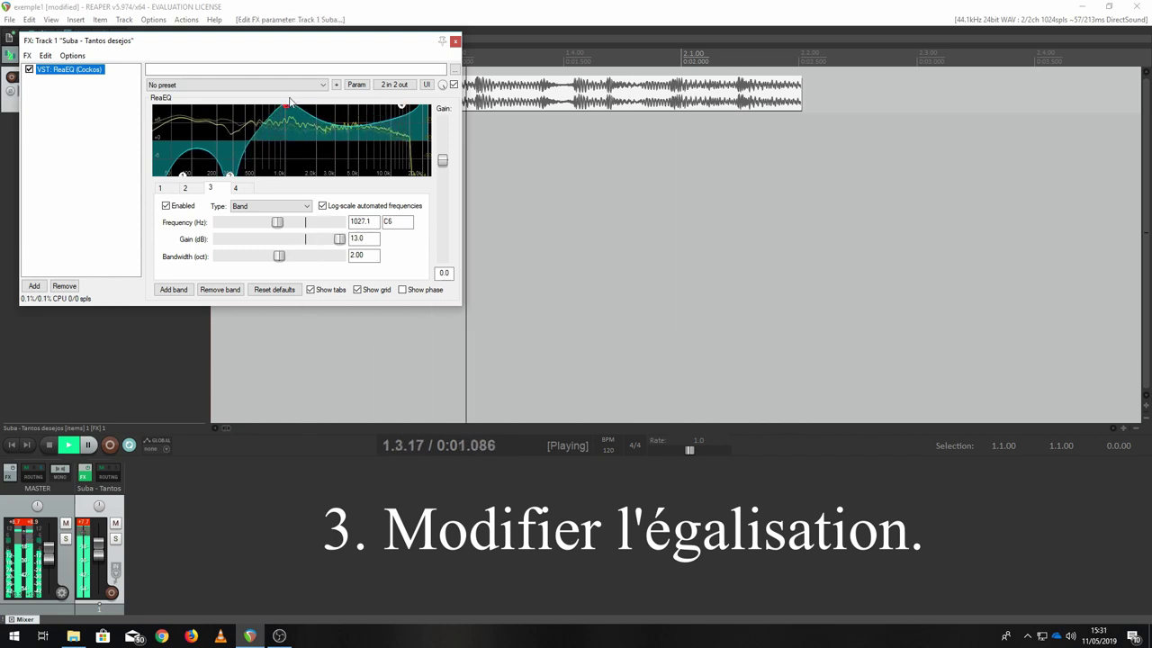
drag(230, 174, 244, 108)
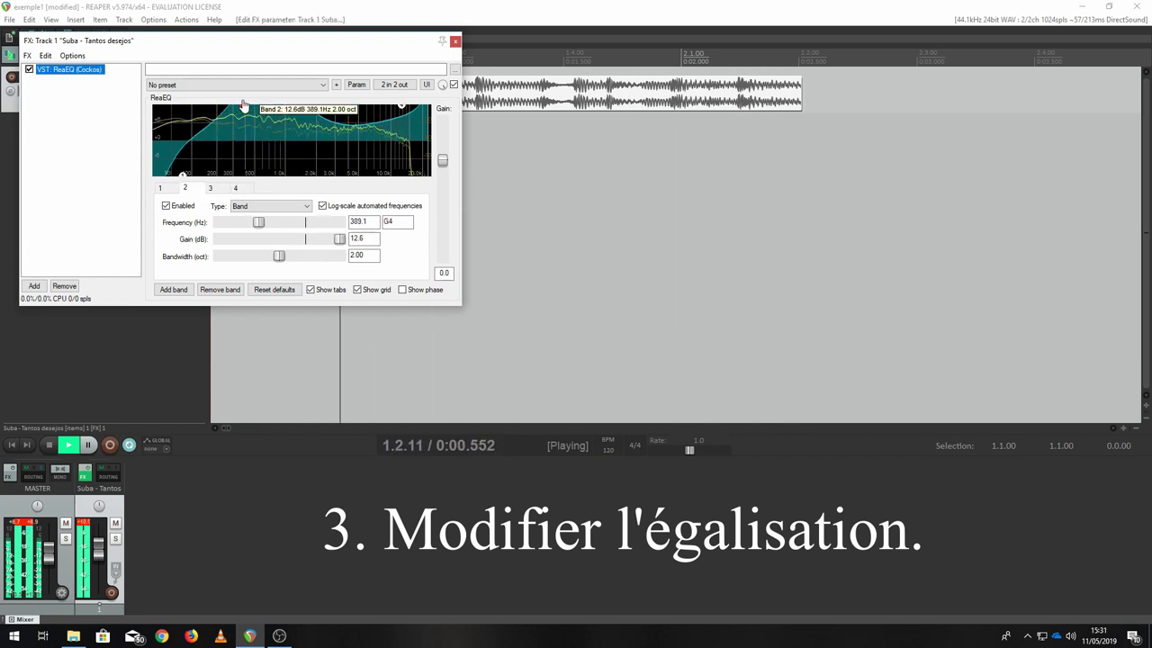
drag(401, 106, 394, 194)
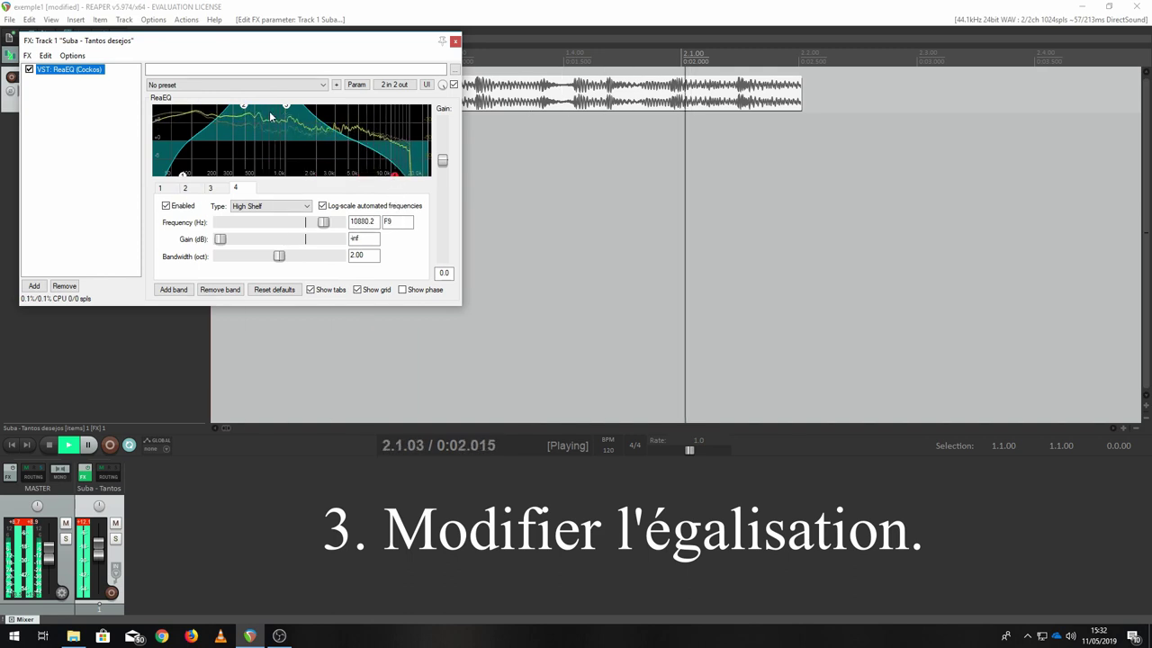
drag(286, 106, 314, 105)
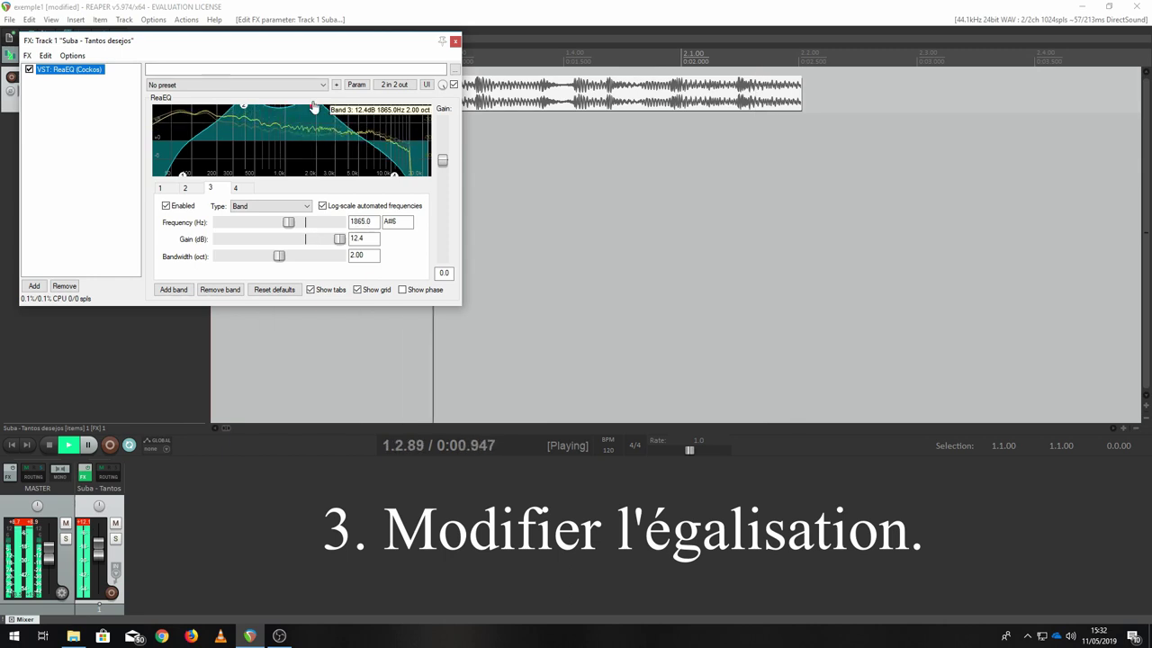
Pull the track volume down to about -45.2 dB and bring it back up to about -8.05 dB
click(99, 551)
drag(101, 555, 105, 585)
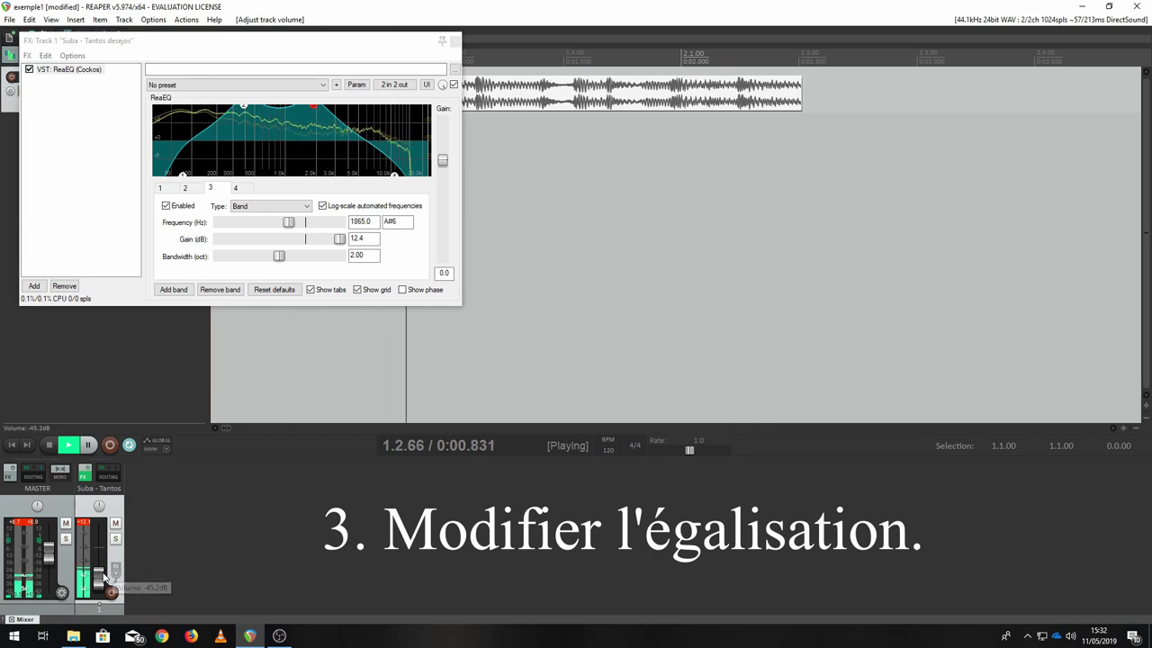
drag(99, 584, 102, 560)
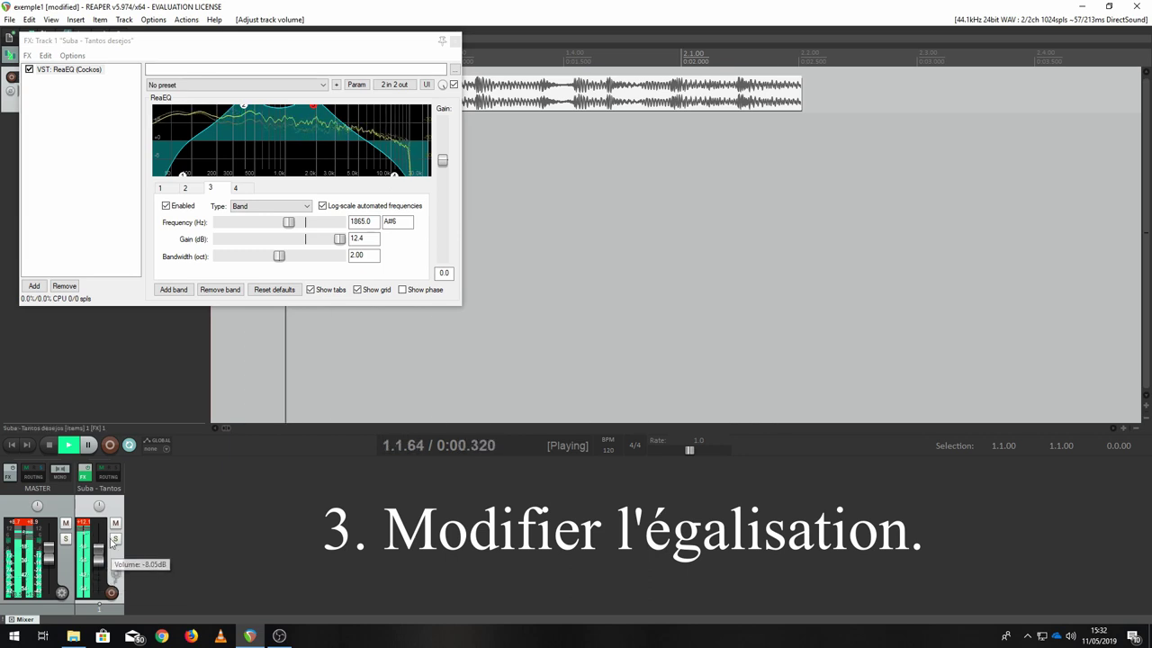
Reshape the EQ: lower band 1, band 2 to 4.6 dB near 455 Hz, band 3 to 2.4 dB near 1571 Hz, band 4 to -9.6 dB near 3048 Hz
mouse_move(243, 113)
drag(243, 112, 248, 156)
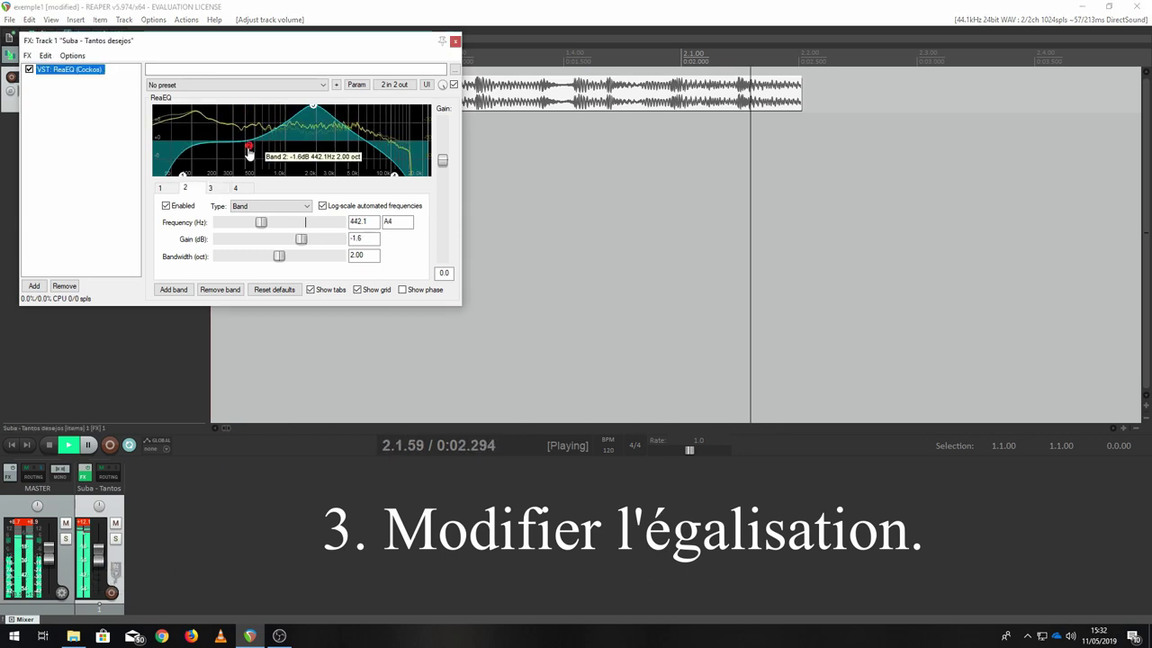
drag(182, 177, 209, 129)
drag(313, 107, 341, 123)
drag(393, 171, 314, 115)
drag(403, 123, 339, 171)
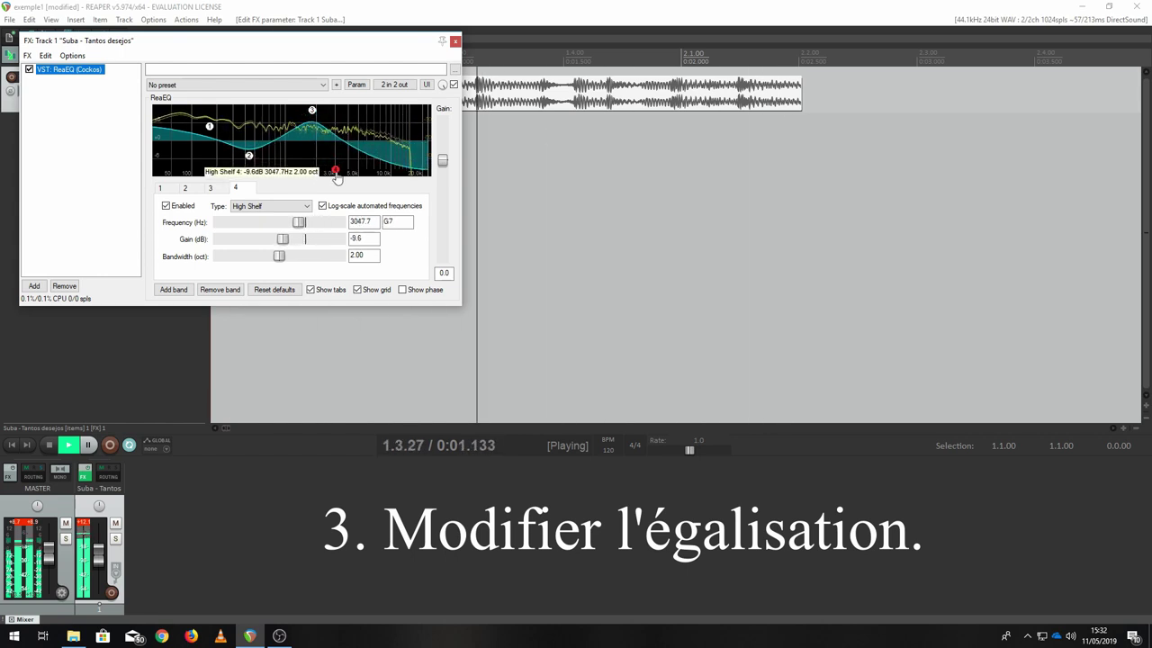
drag(209, 126, 250, 142)
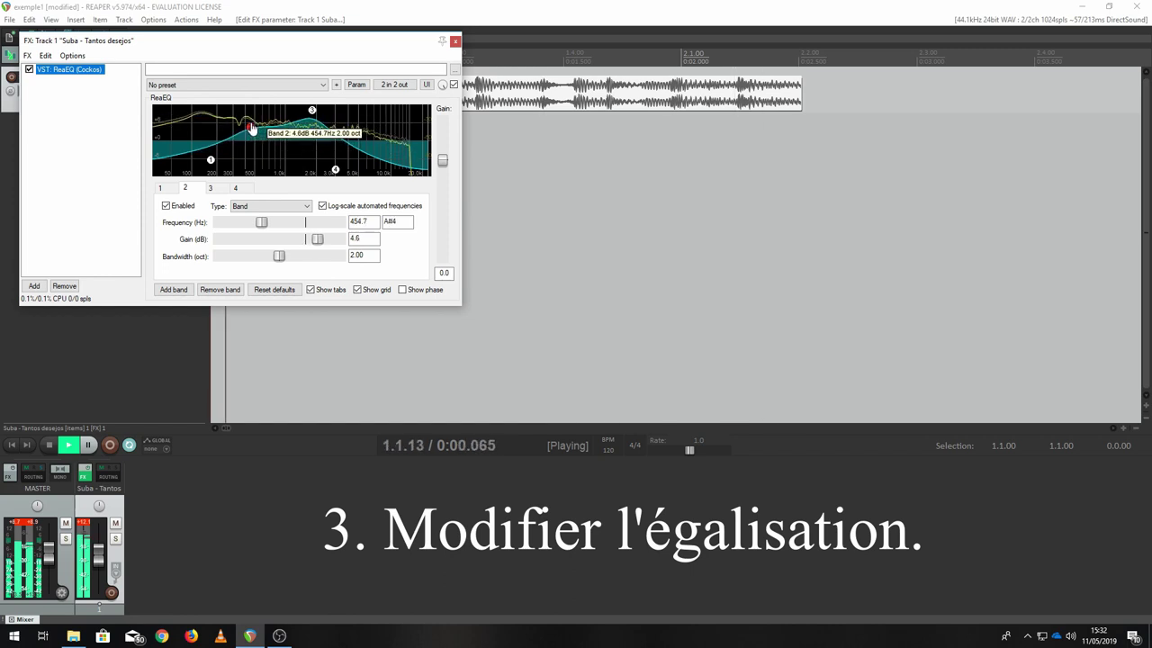
drag(311, 110, 311, 127)
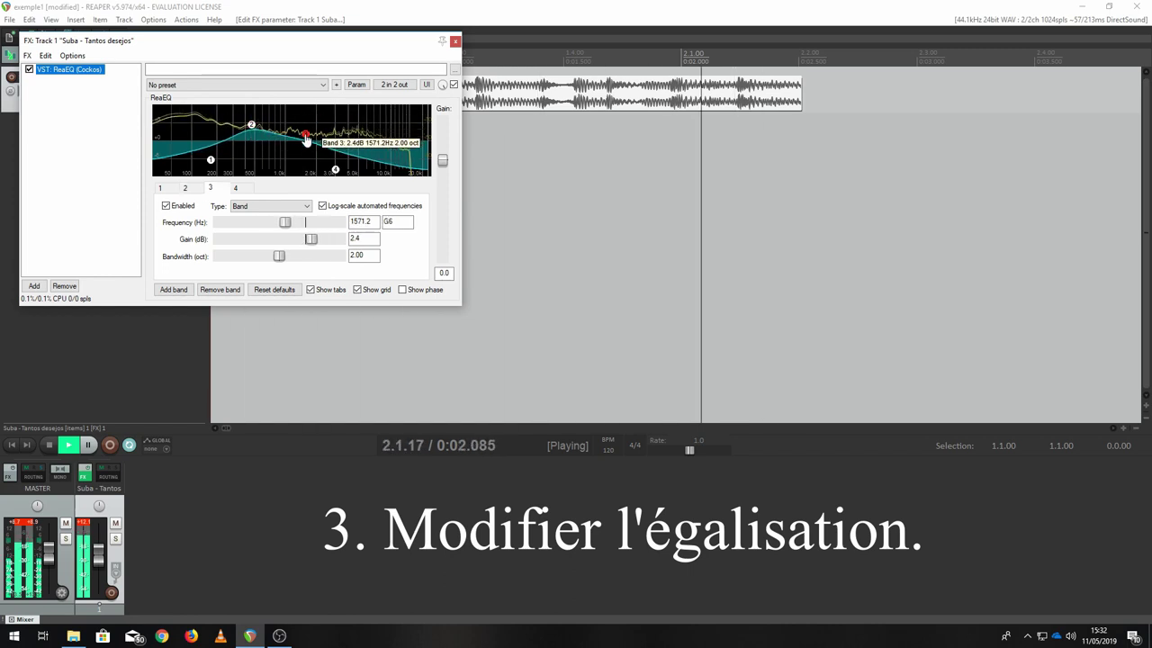
Stop playback, close the track's effects window and play the equalised track again
click(49, 447)
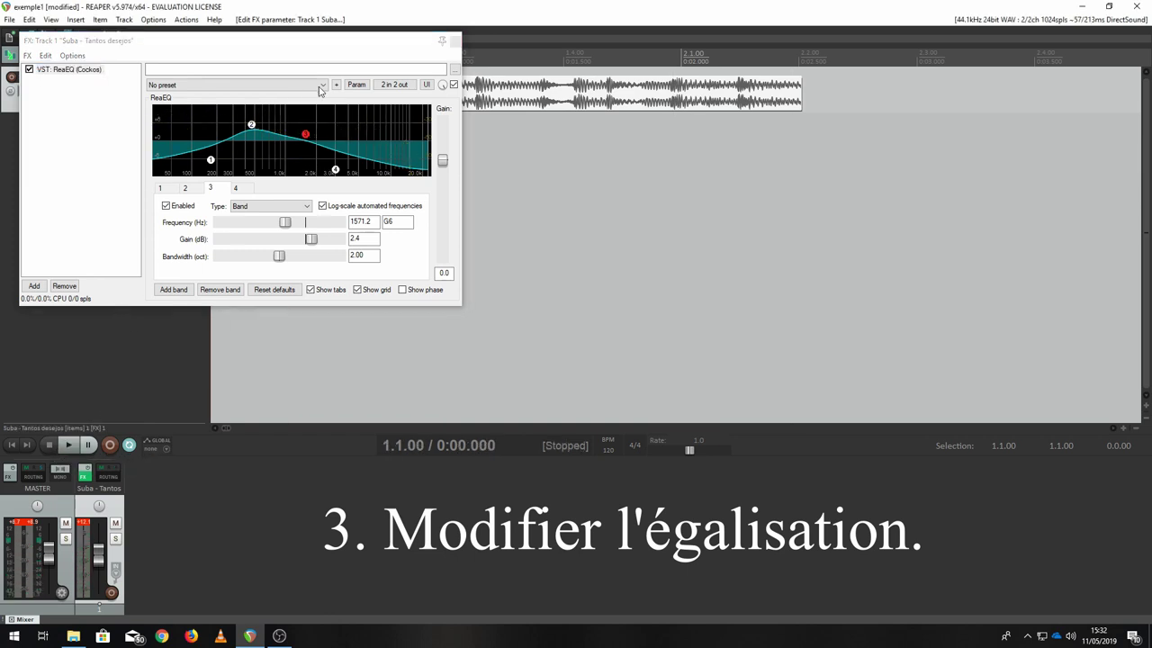
click(460, 34)
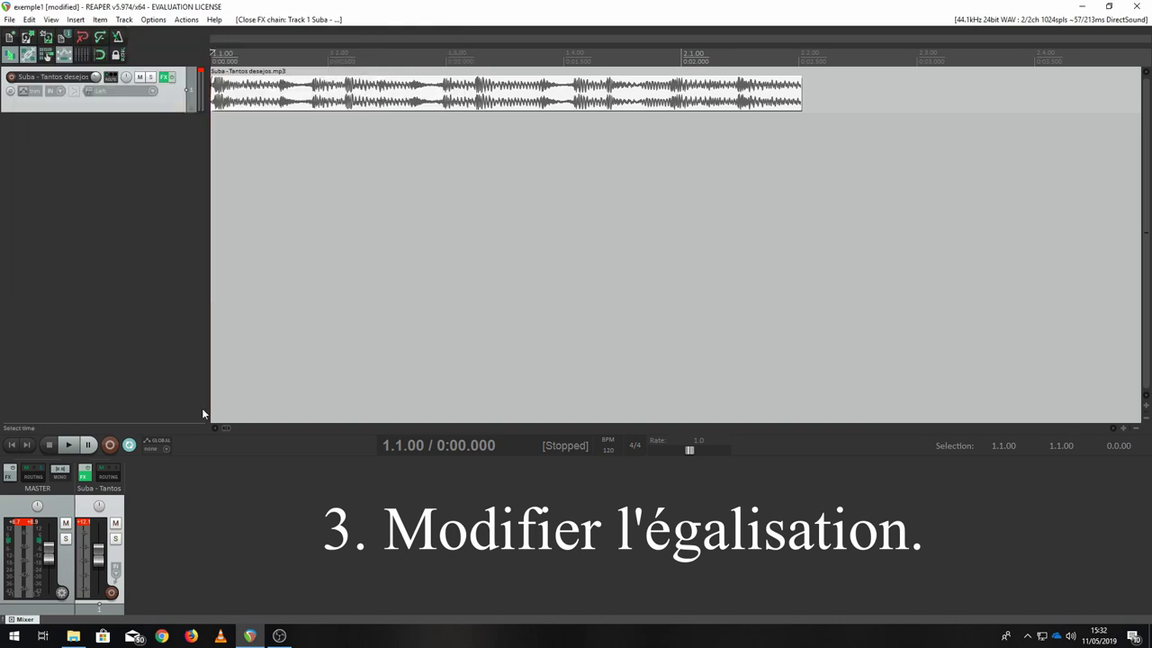
click(70, 445)
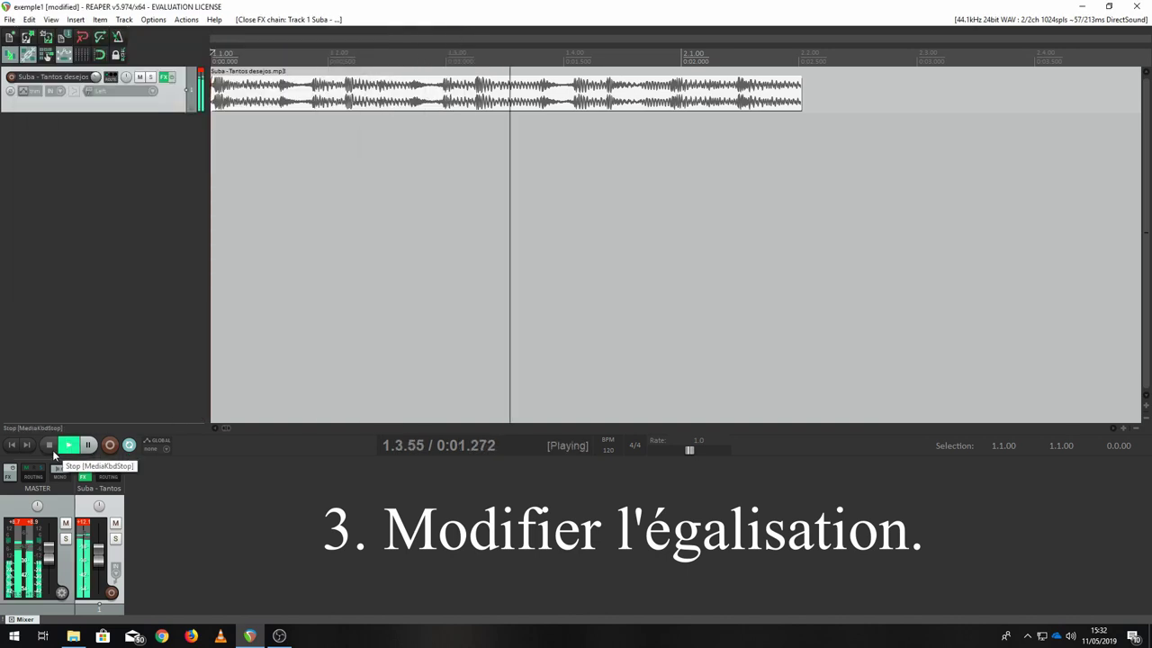